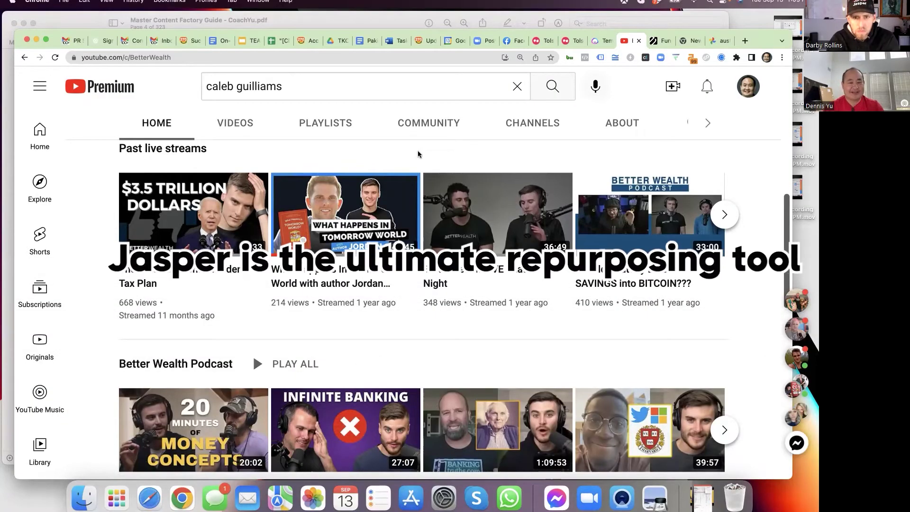
- Open the BetterWealth YouTube Google Sheets tracker from the 'caleb' address-bar suggestion
click(297, 58)
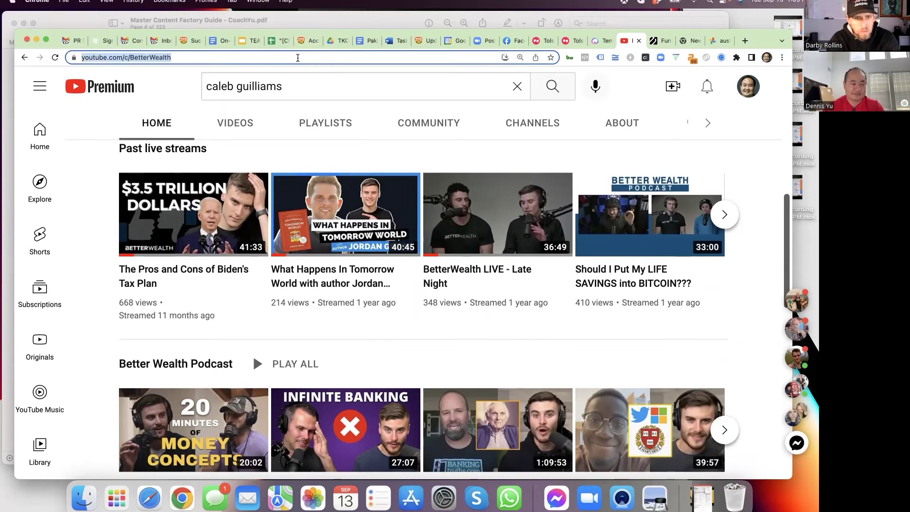
text(caleb)
key(Down)
key(Down)
key(Down)
key(Down)
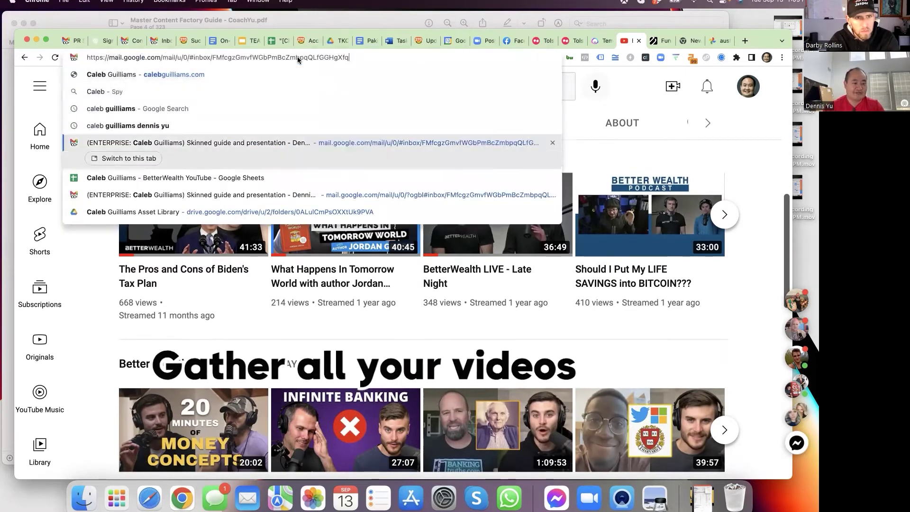
key(Return)
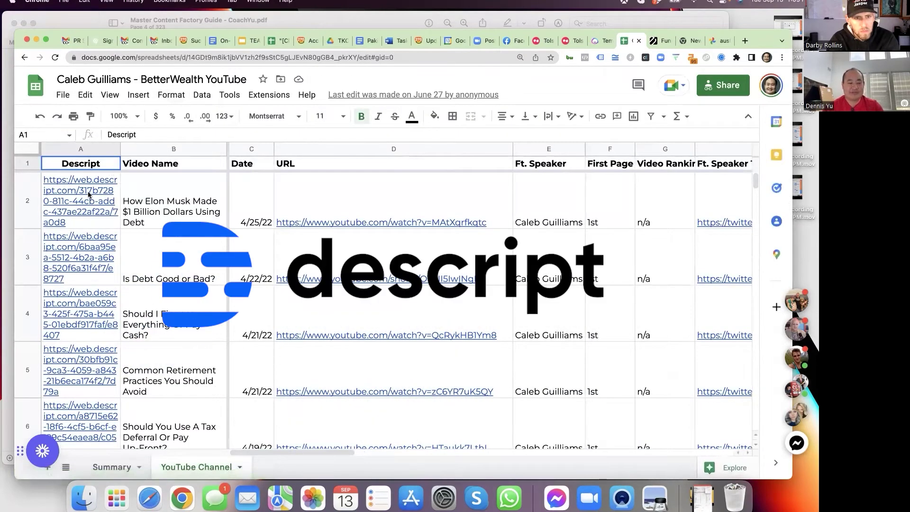
- Browse the first video's row from the Ft. Speaker cell to Views and back
mouse_move(88, 194)
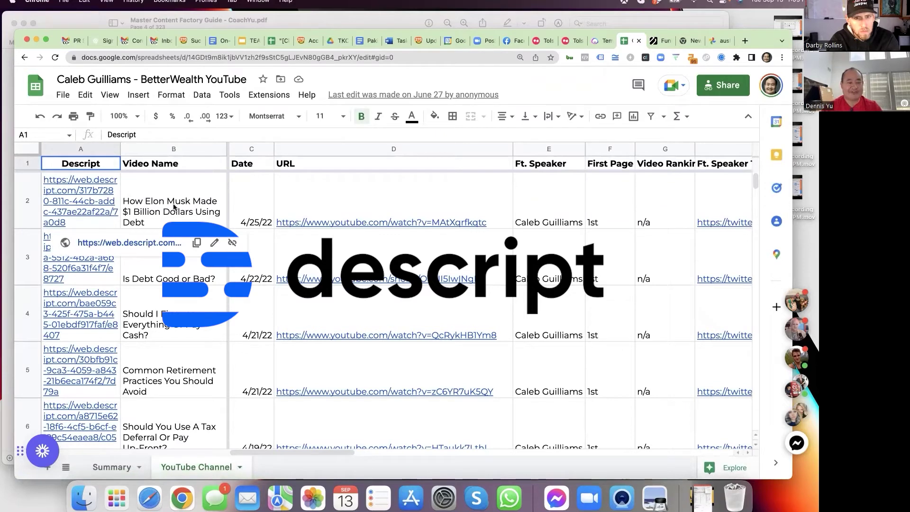
mouse_move(512, 221)
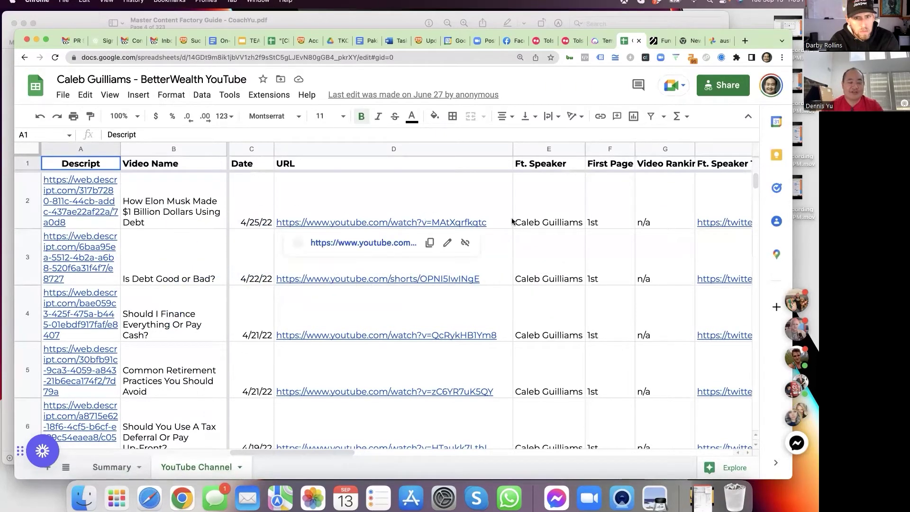
click(546, 212)
key(Right)
key(Right)
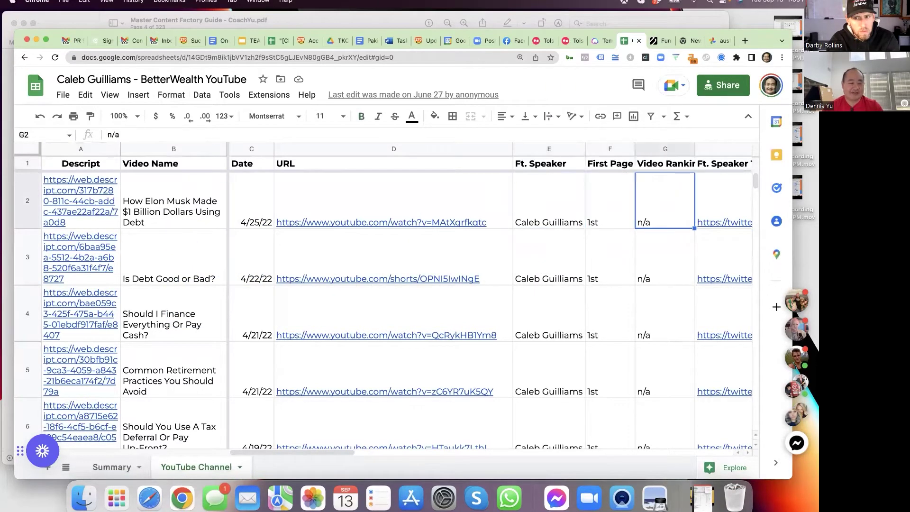
key(Right)
key(Right)
key(Right)
key(Left)
key(Left)
key(Left)
key(Left)
key(Left)
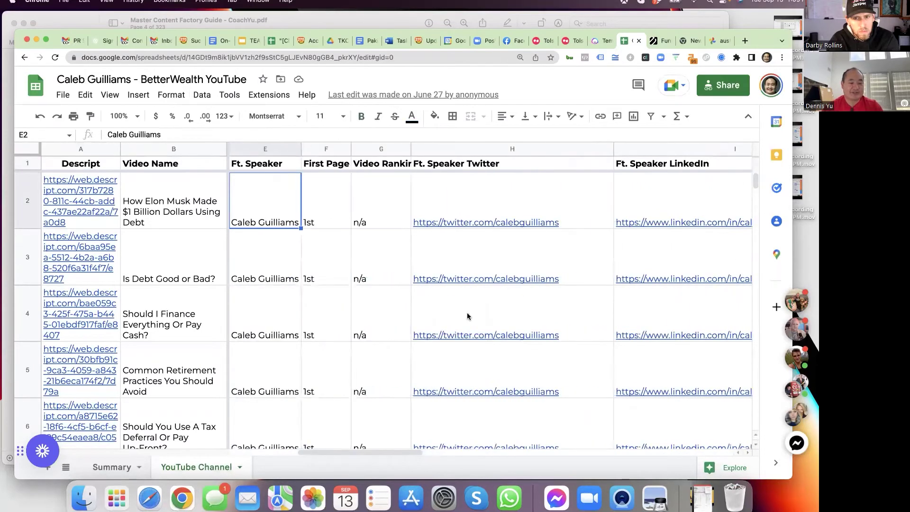
- Scroll down the sheet and move around the BW Blog column near rows 45–50
scroll(337, 361, down, 20)
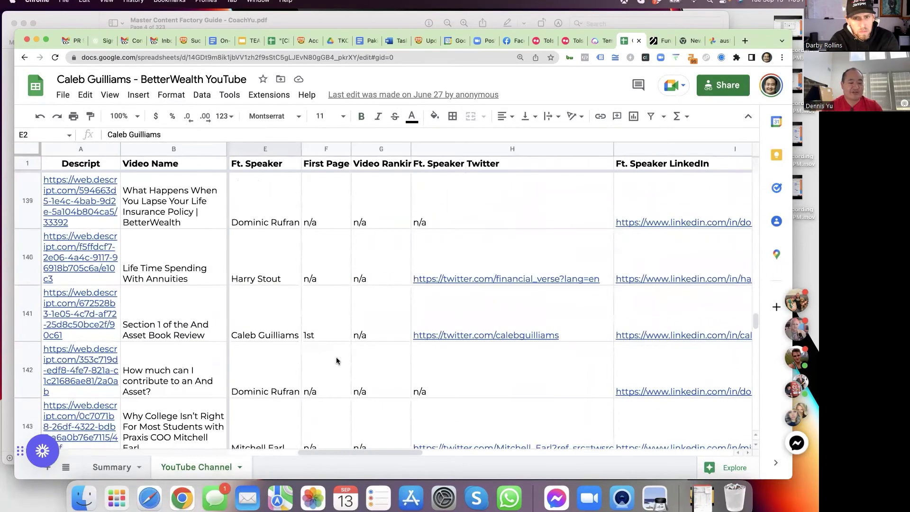
scroll(336, 362, down, 3)
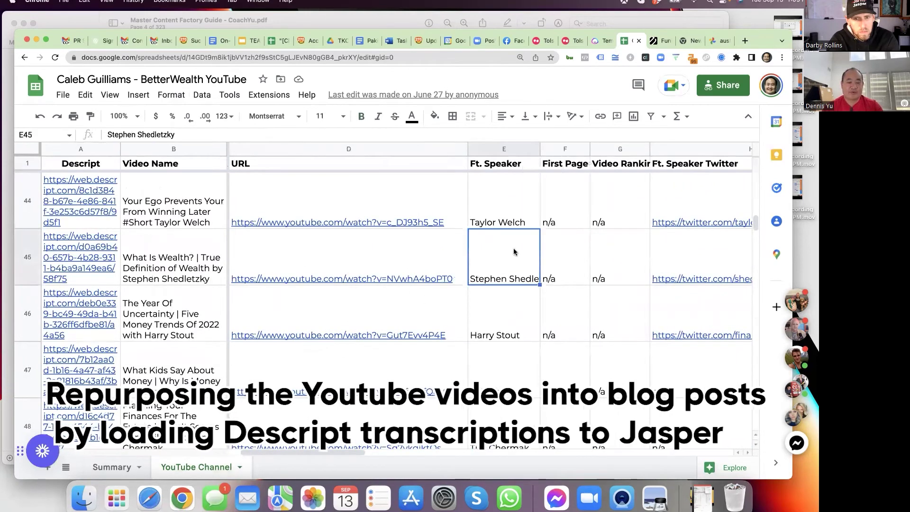
key(Right)
key(Right)
key(Right)
key(Right)
key(Right)
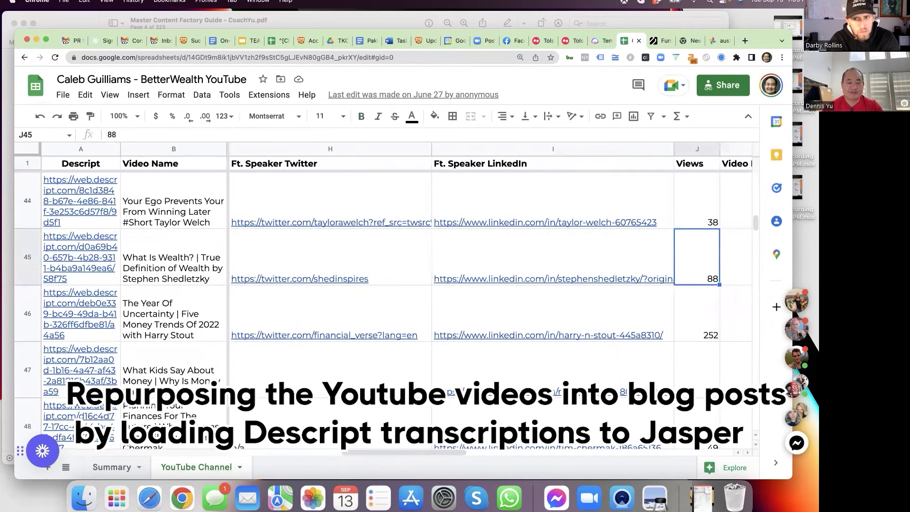
key(Right)
key(Right)
key(Left)
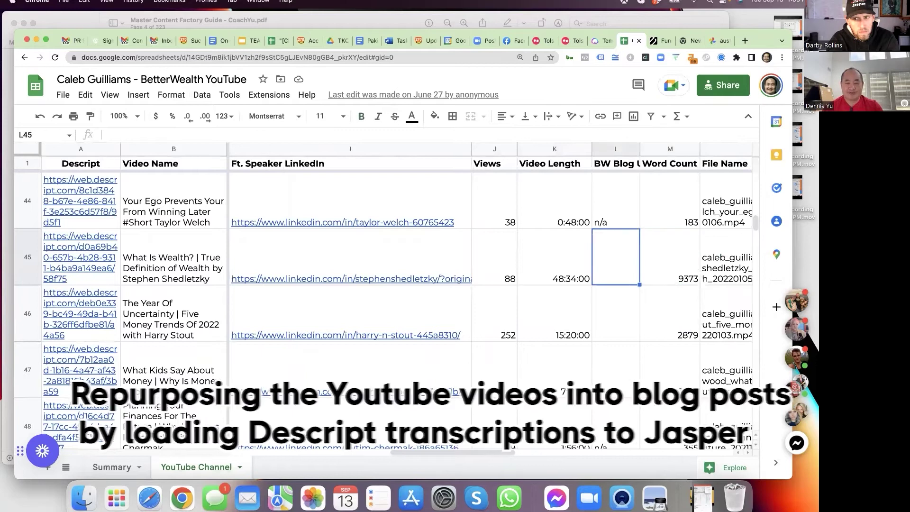
key(Up)
key(Down)
key(Down)
key(Down)
key(Down)
key(Down)
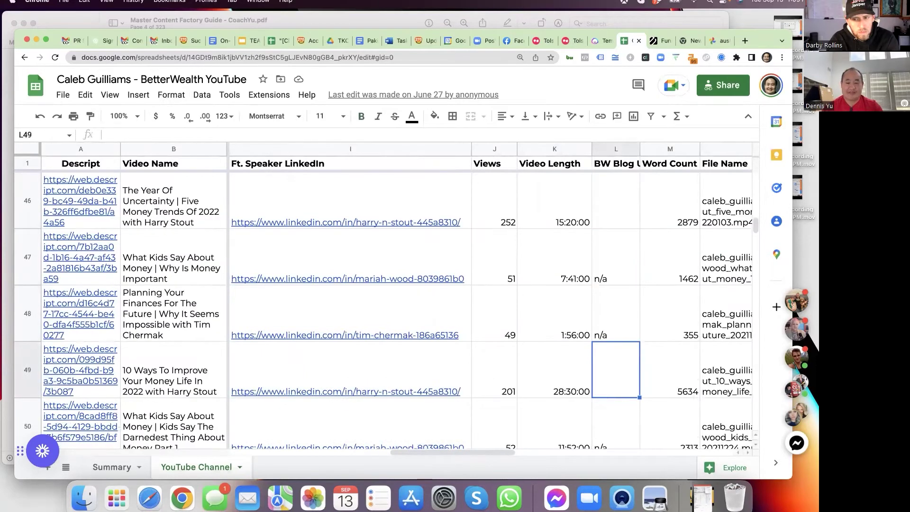
key(Down)
key(Down)
key(Down)
key(Up)
key(Up)
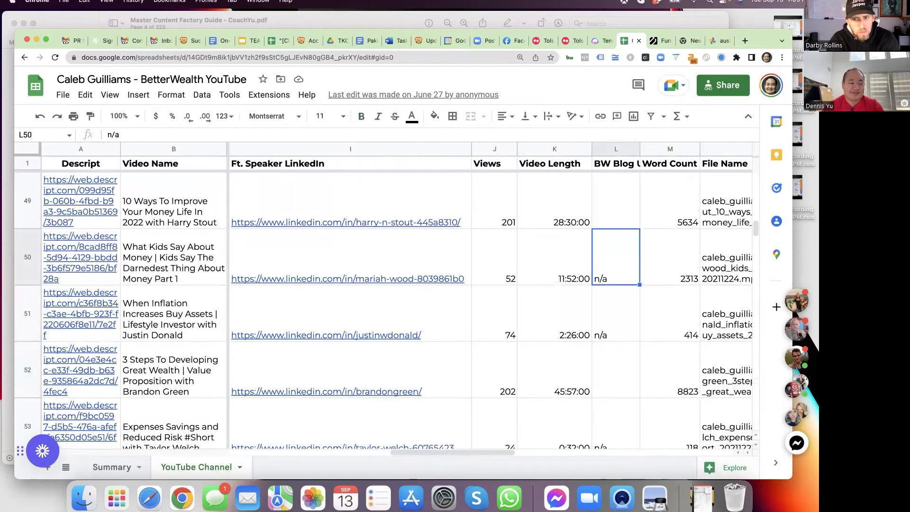
- Check the Ft. Speaker cells around rows 49–52, then open cell A51's Descript project link
key(Left)
key(Left)
key(Left)
key(Left)
key(Left)
key(Left)
key(Left)
key(Left)
key(Left)
key(Left)
key(Left)
key(Right)
key(Right)
key(Right)
key(Right)
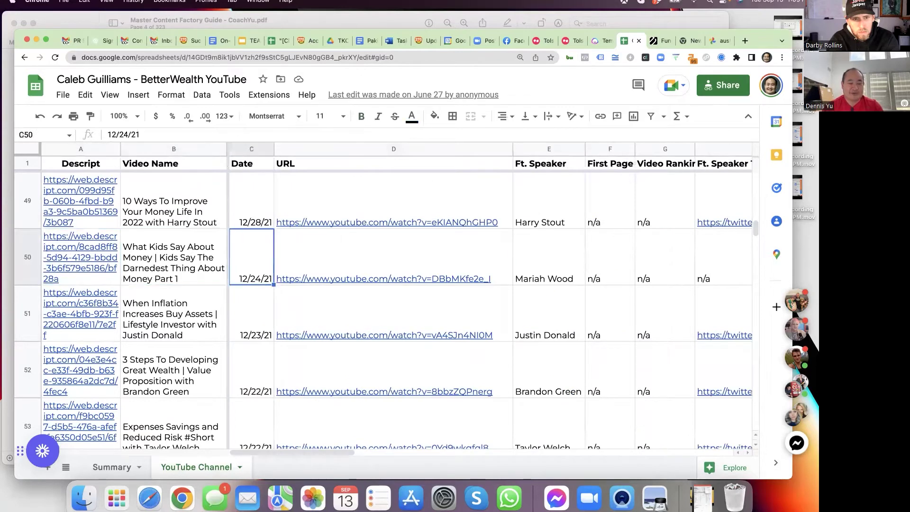
key(Down)
key(Down)
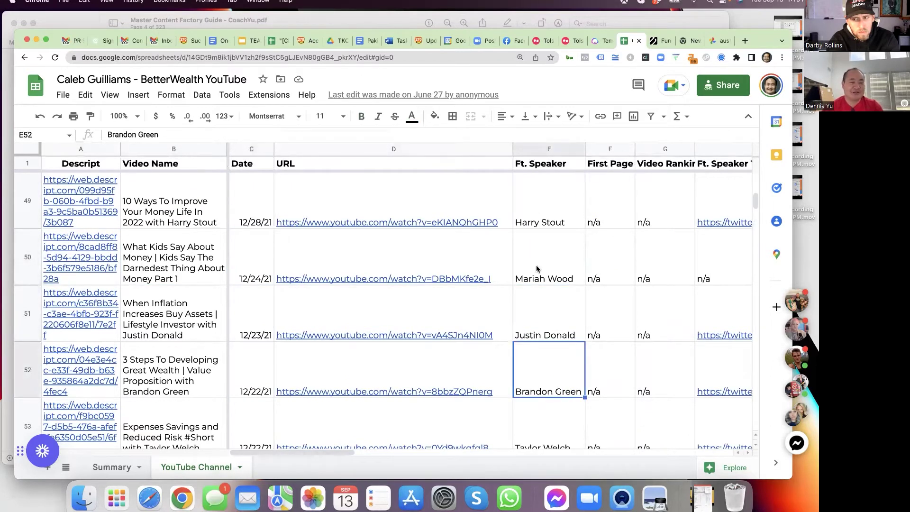
click(552, 222)
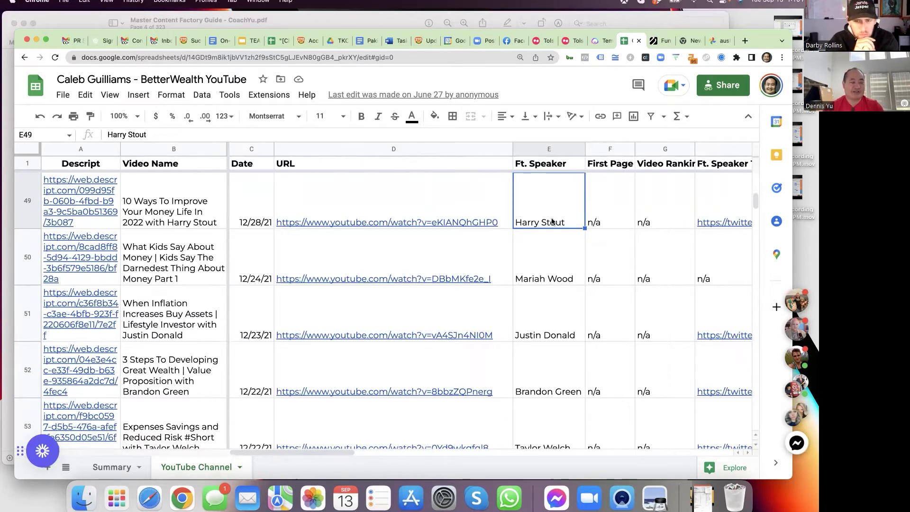
click(112, 357)
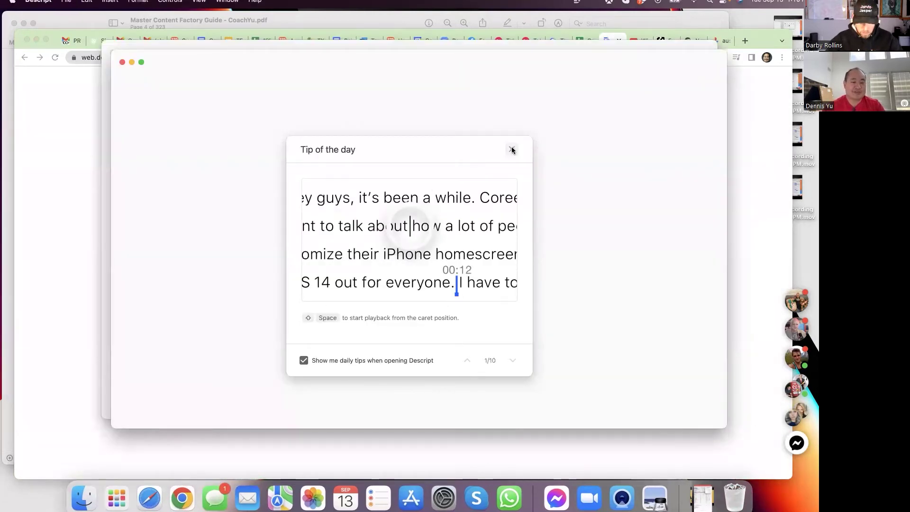
- Dismiss the Tip of the day and open the automatic transcript cleanup actions list
click(511, 150)
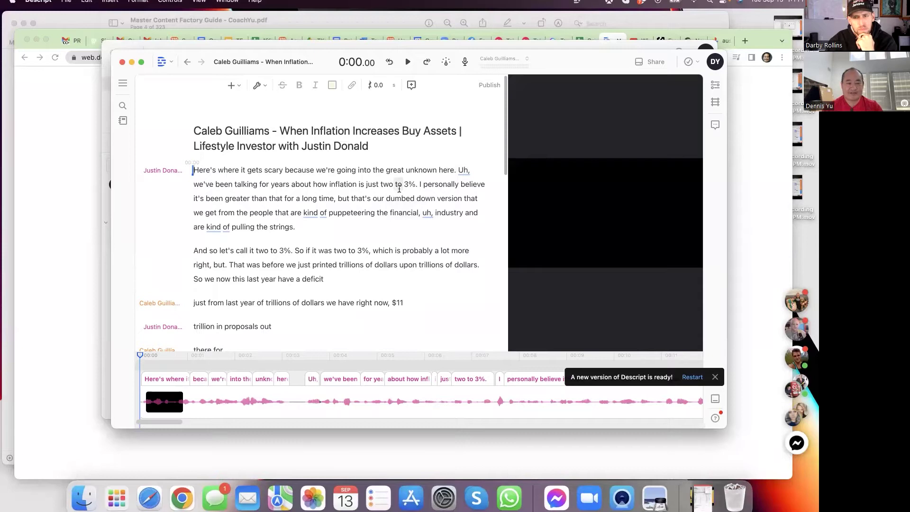
click(265, 87)
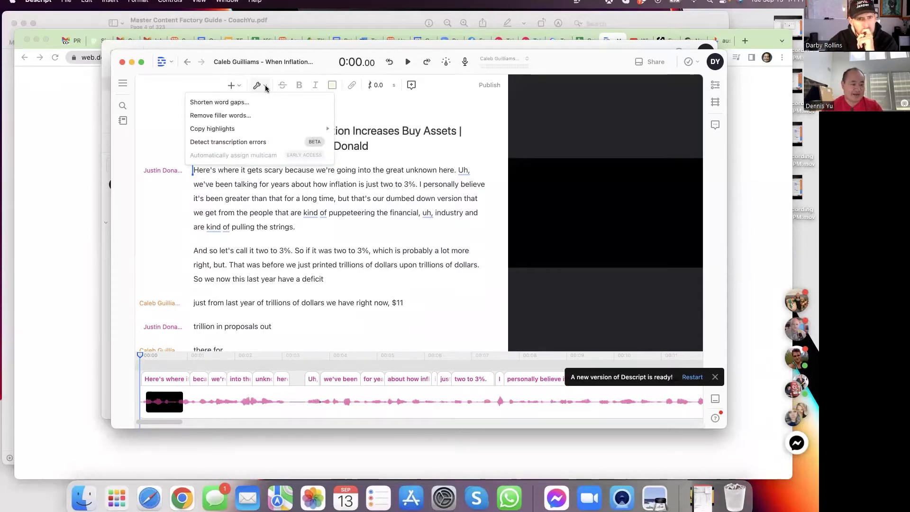
- Find and delete all nine filler words, close the results, and shift the window left
click(251, 115)
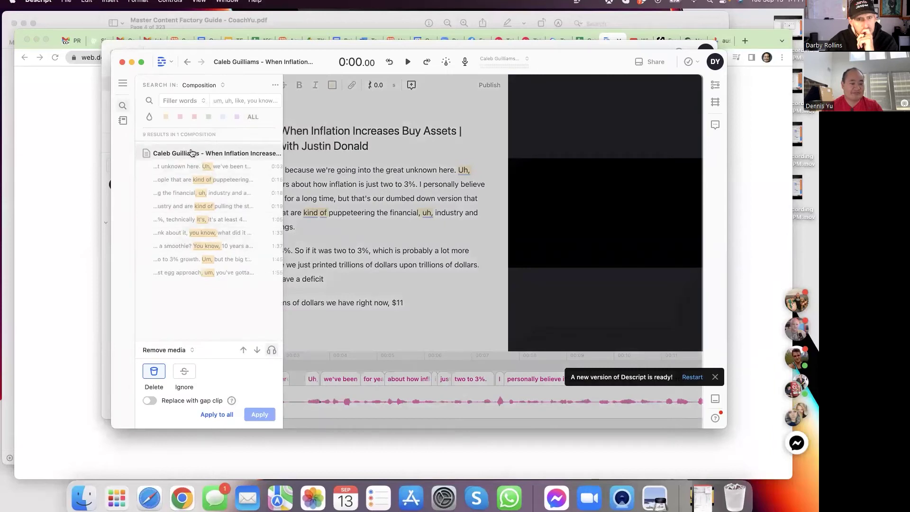
click(219, 416)
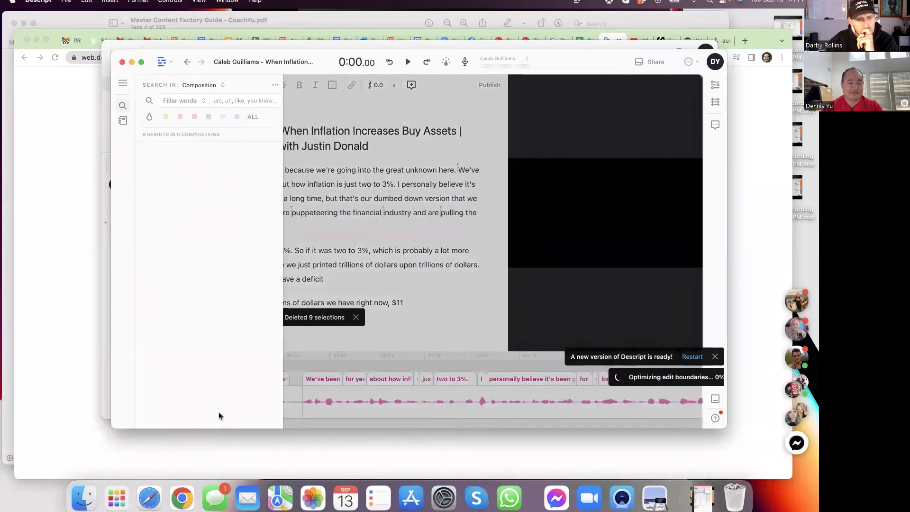
click(381, 188)
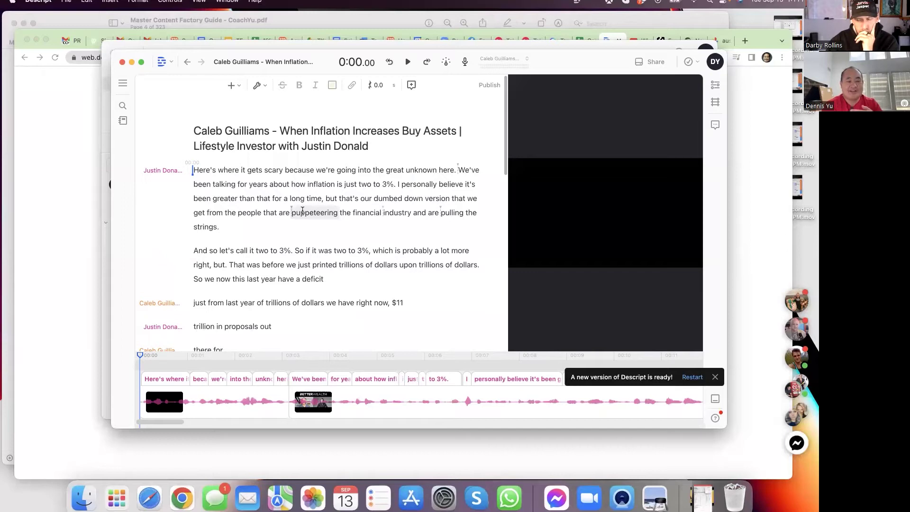
drag(427, 51, 372, 52)
- Start a new camera recording from the Descript project list
click(143, 65)
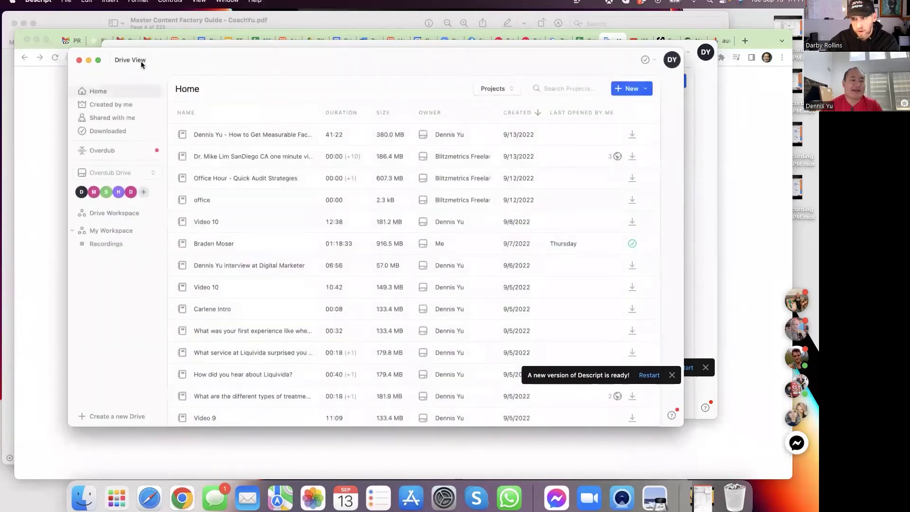
click(628, 90)
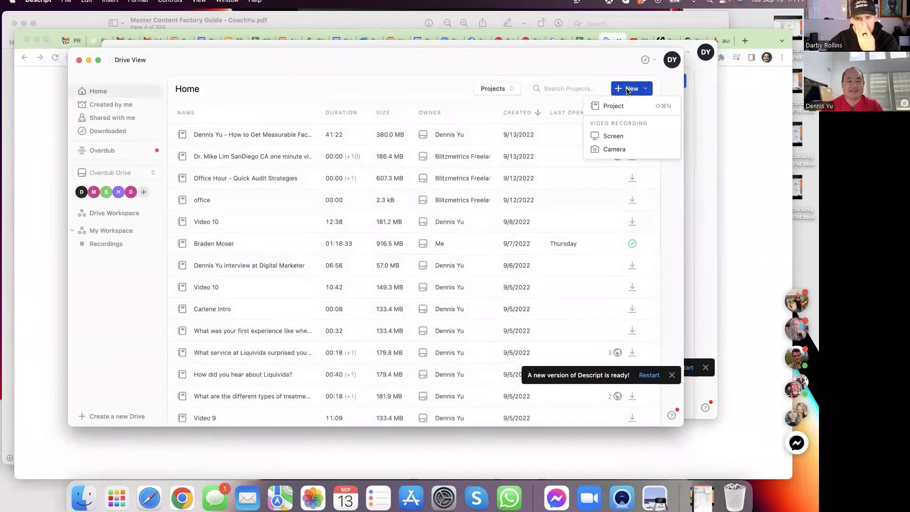
click(616, 149)
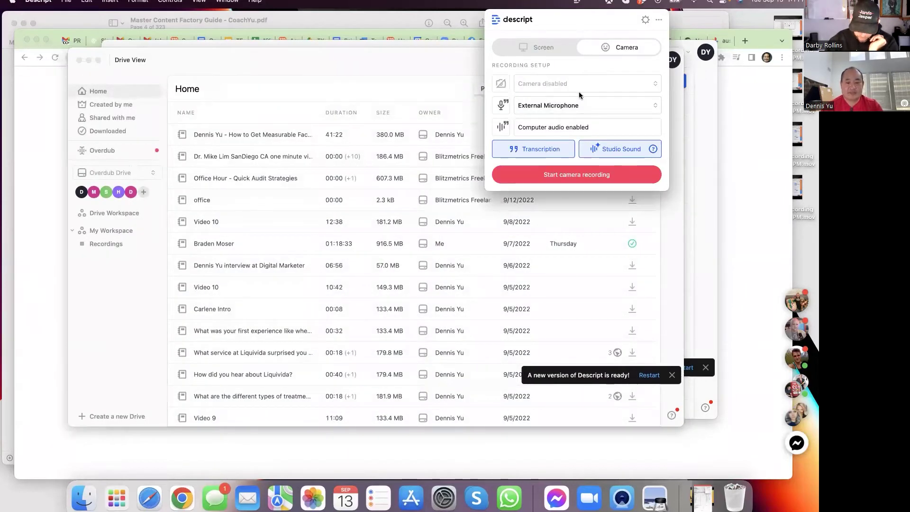
click(576, 175)
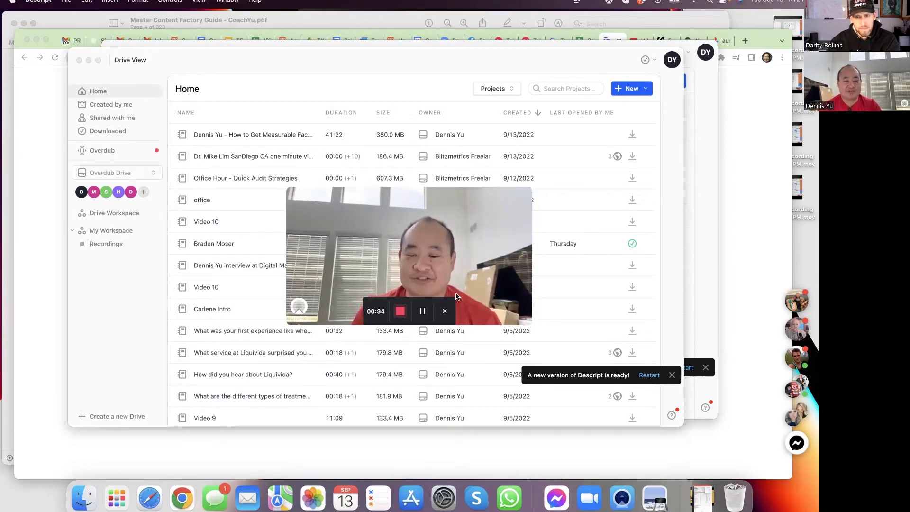
- Stop the webcam recording, give it a short title, and open it as a project
click(399, 310)
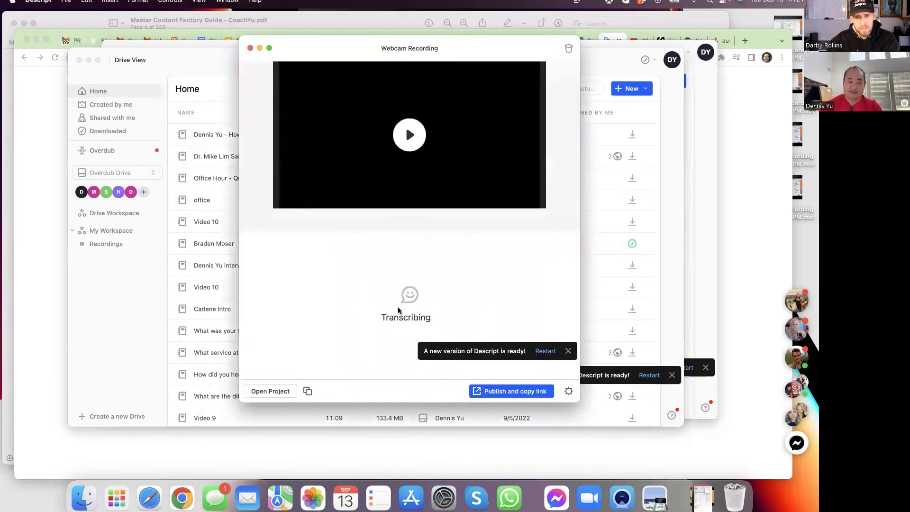
text(darby)
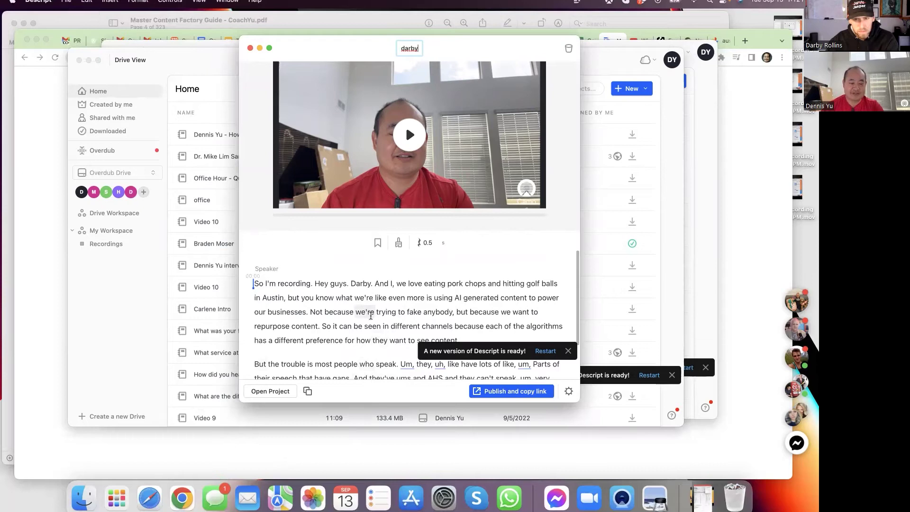
click(274, 391)
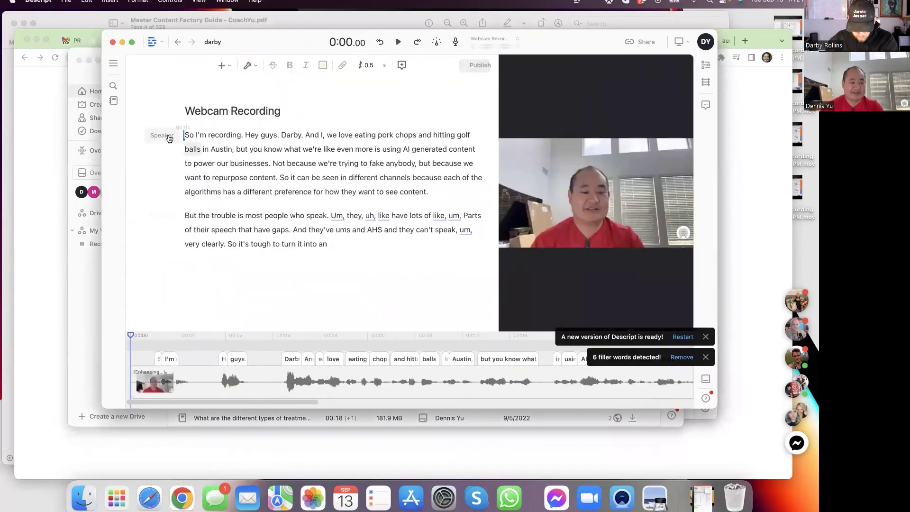
- Label the first paragraph with the presenter's name, select the spoken name, and remove detected filler words
click(169, 137)
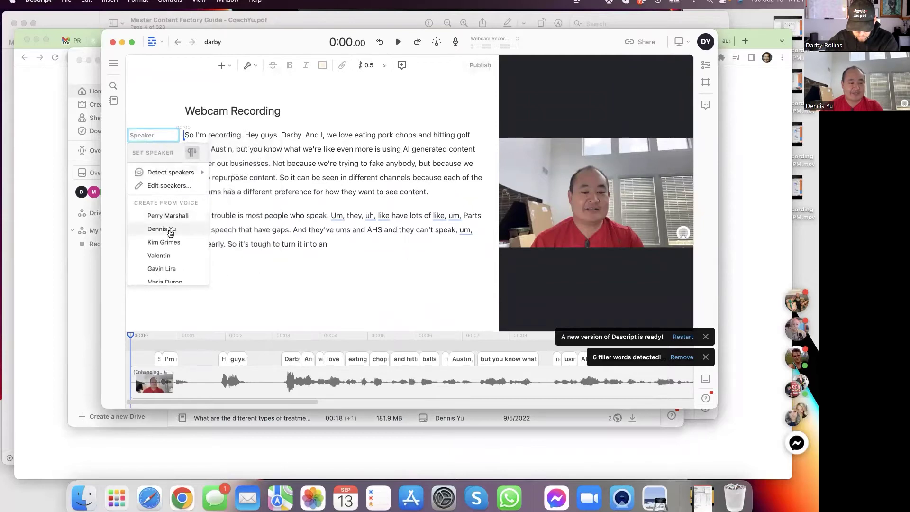
click(170, 230)
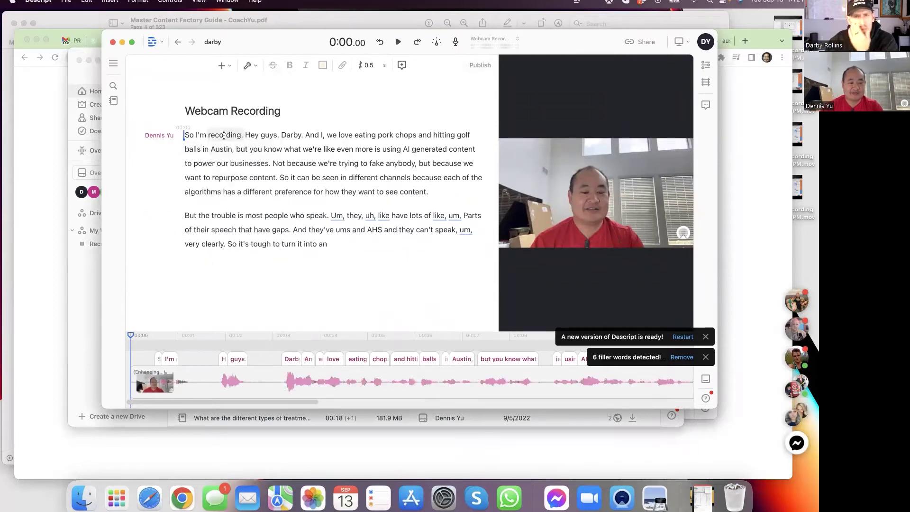
click(224, 135)
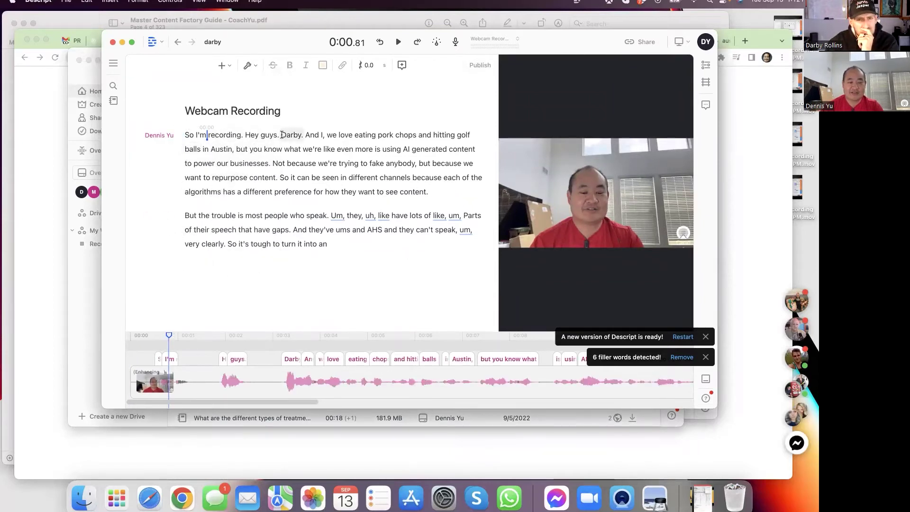
double_click(290, 135)
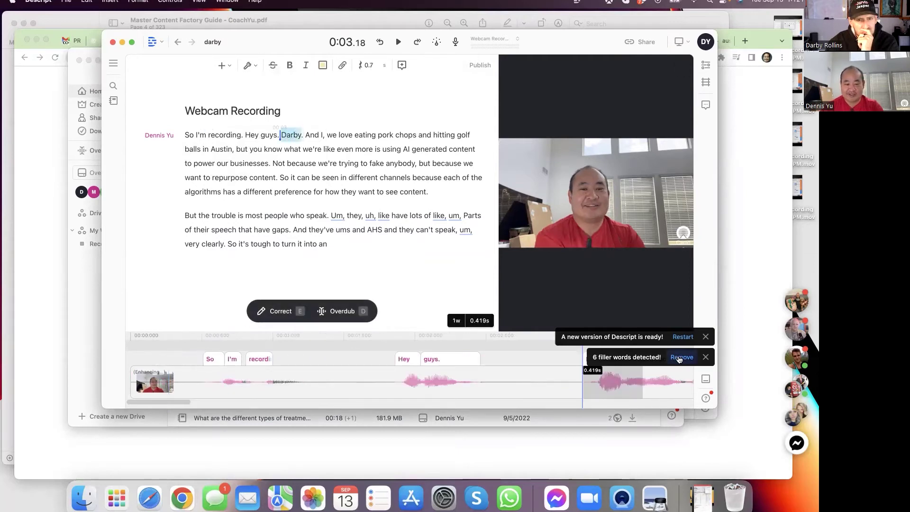
click(681, 358)
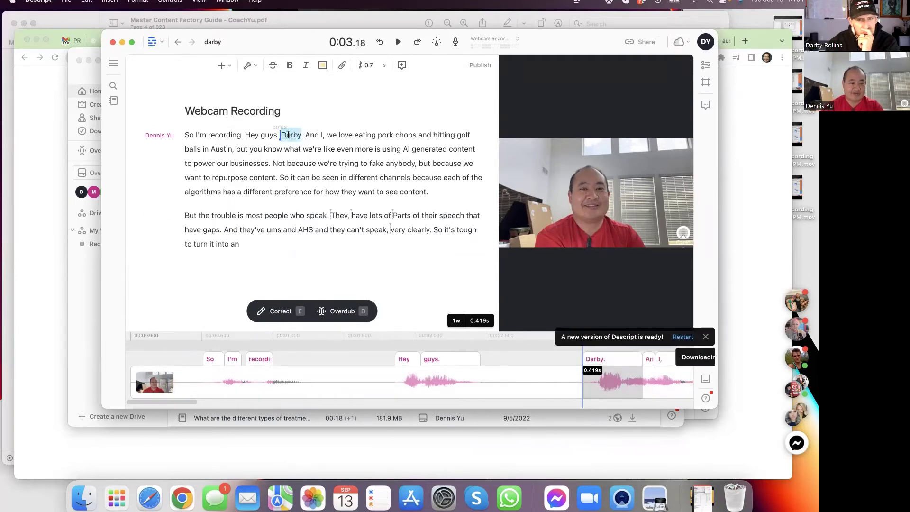
- Replace the spoken name after 'Hey guys' with a new overdubbed name
click(282, 134)
double_click(283, 135)
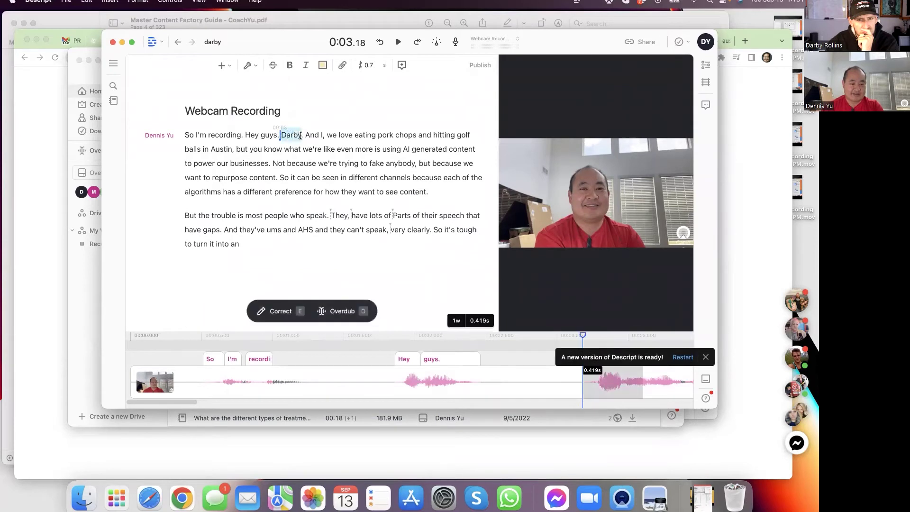
click(342, 312)
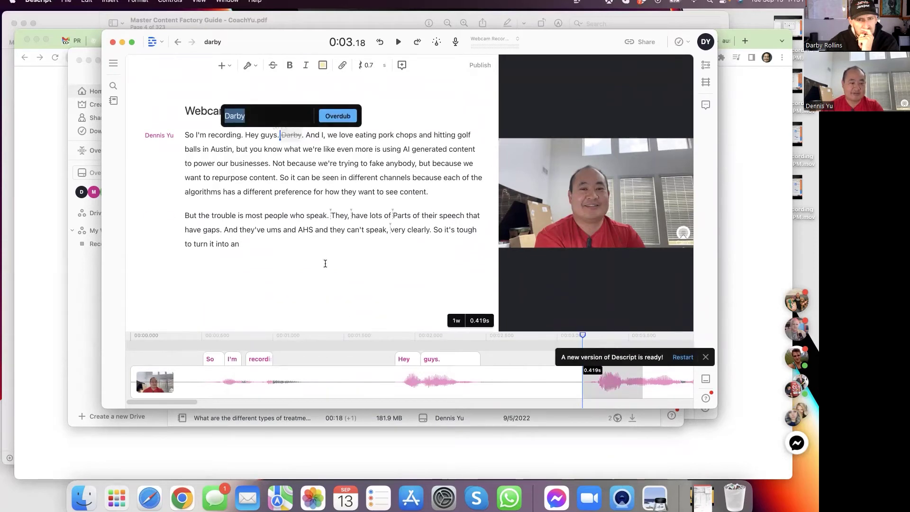
text(Austin)
key(Return)
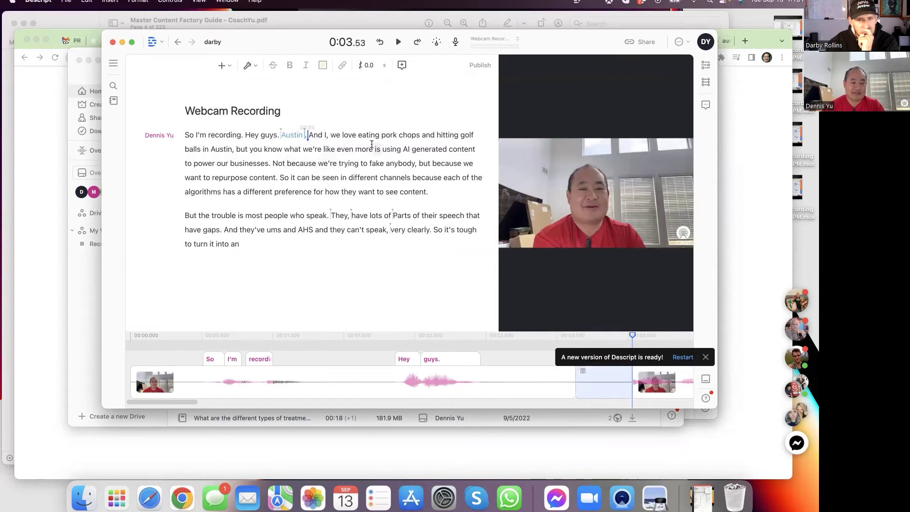
- Overdub 'pork chops' as 'pizza', then select the phrase 'eating pizza and hitting'
drag(382, 134, 416, 133)
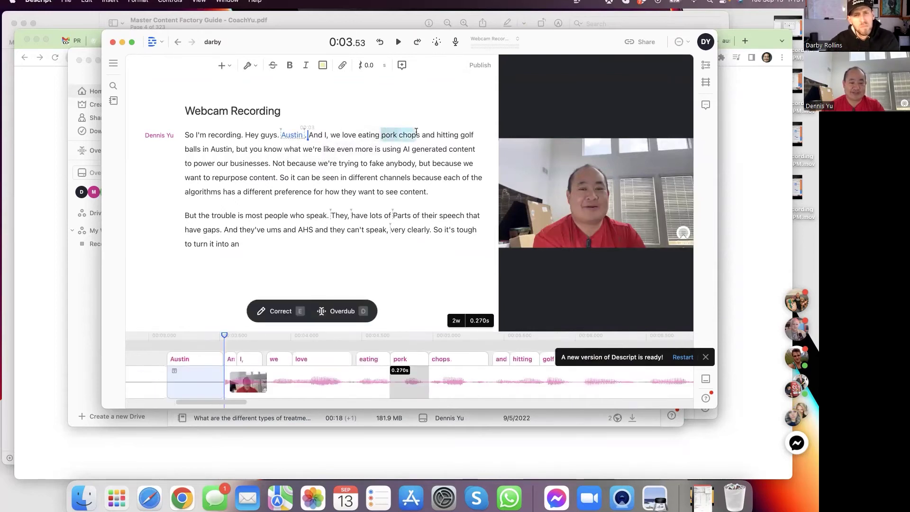
click(337, 311)
text(pizza)
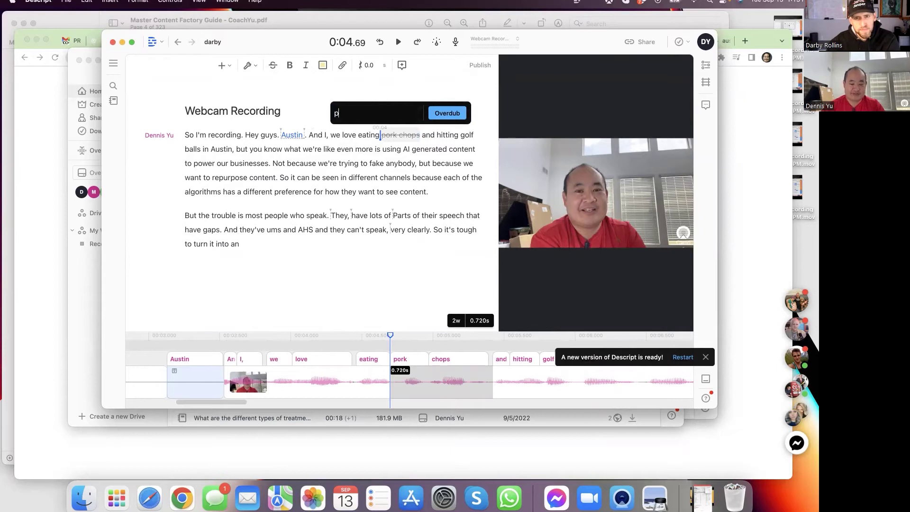
click(447, 114)
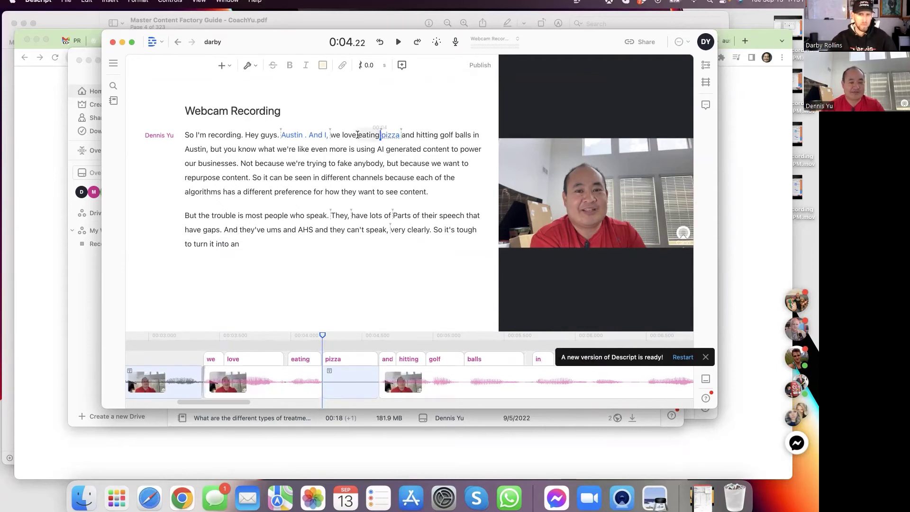
click(358, 134)
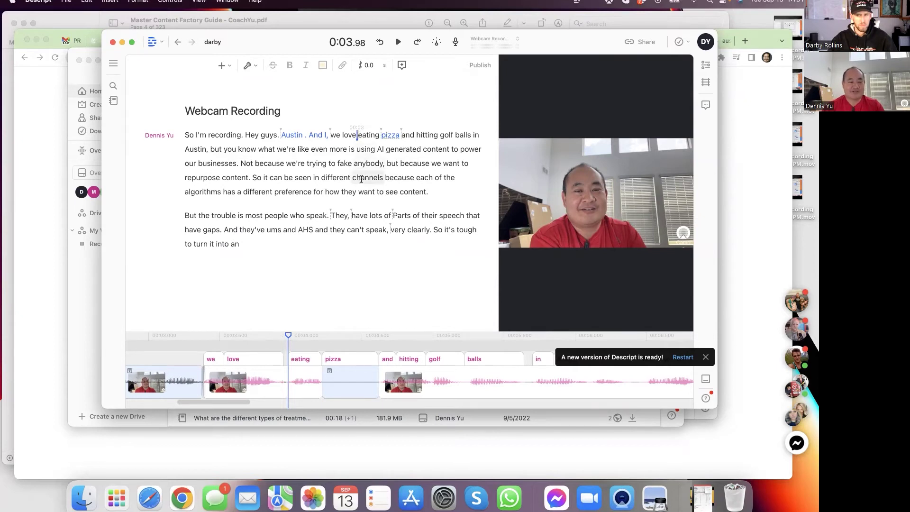
key(shift+alt+Right)
key(shift+alt+Right)
key(shift+alt+Right)
key(shift+alt+Right)
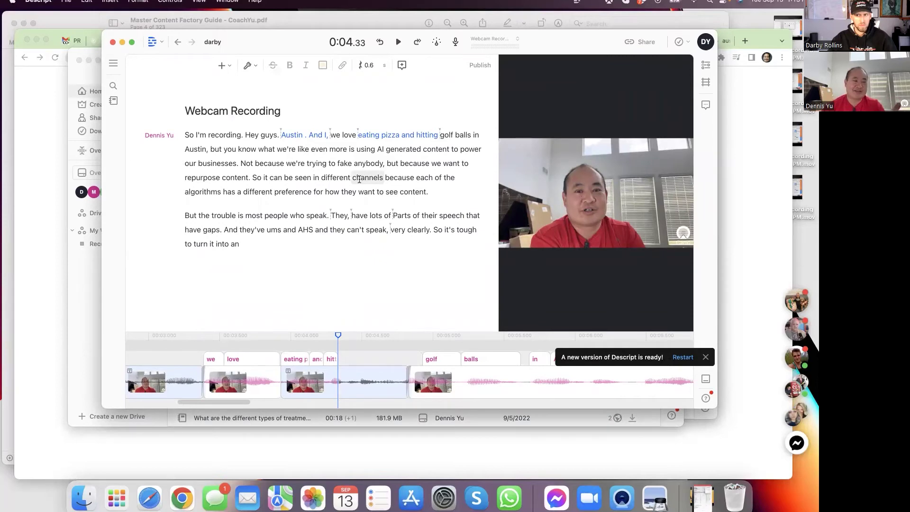
click(188, 134)
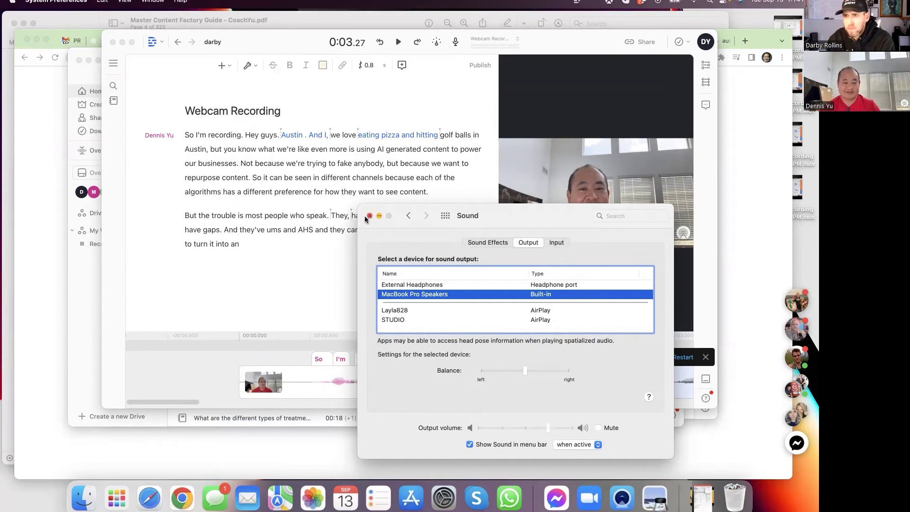
click(369, 215)
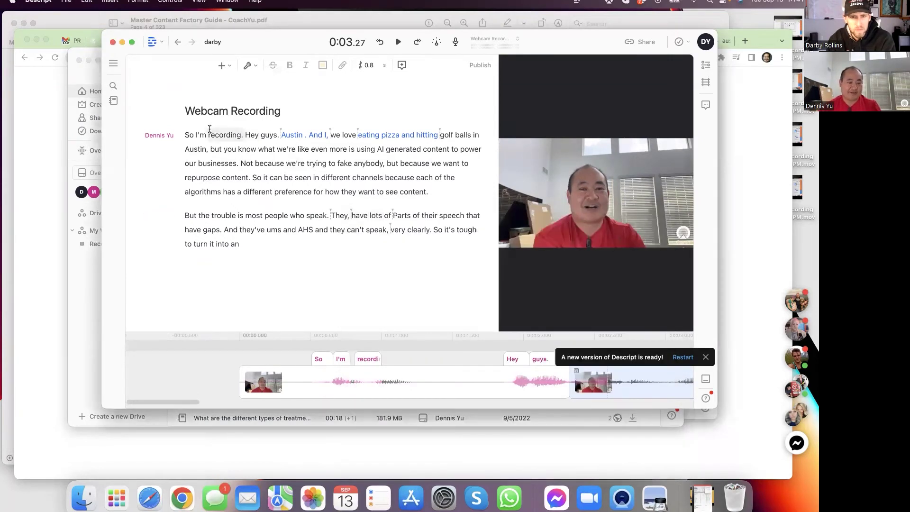
click(207, 134)
click(398, 43)
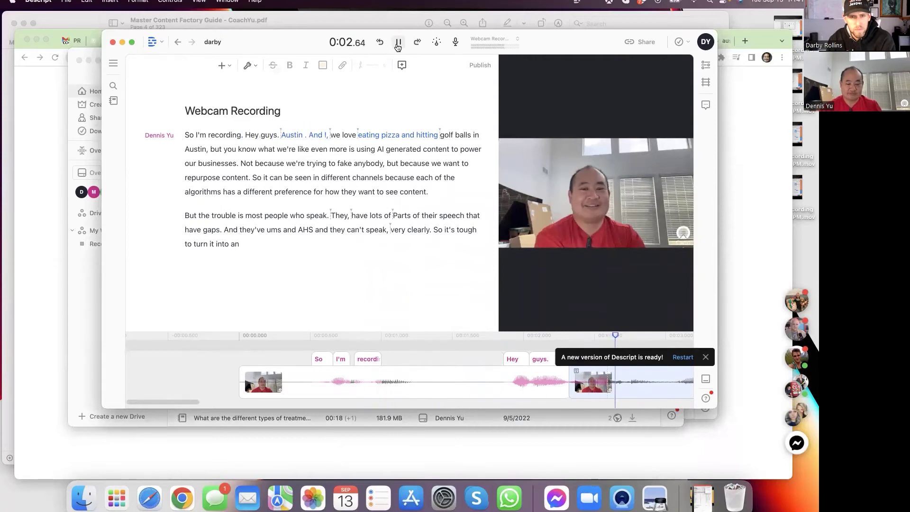
key(XF86AudioRaiseVolume)
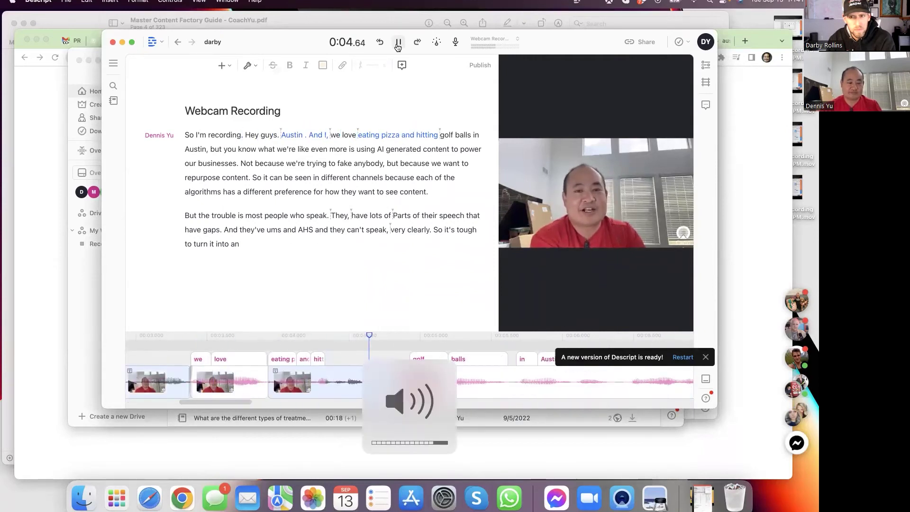
click(398, 43)
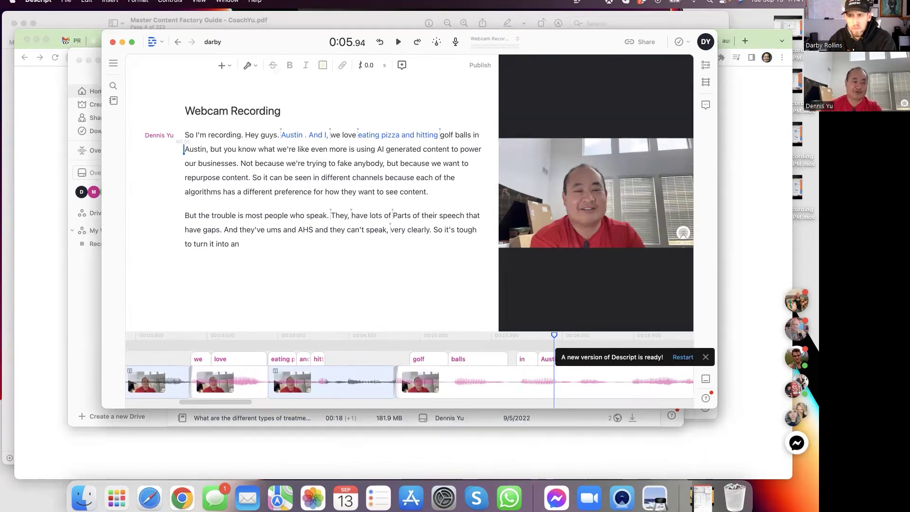
- Search Gmail for the sender, open the 'Link to Avatar' email, and follow its avatar video link
click(71, 42)
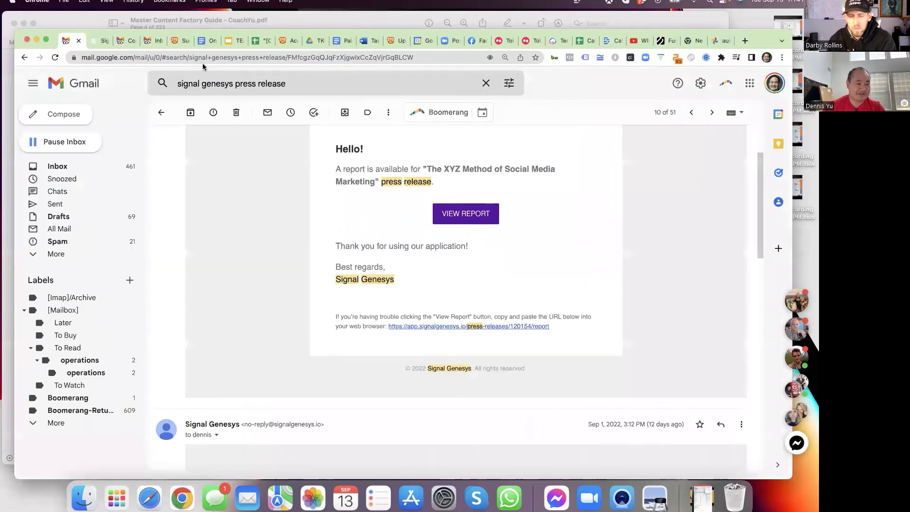
click(202, 82)
text(shep)
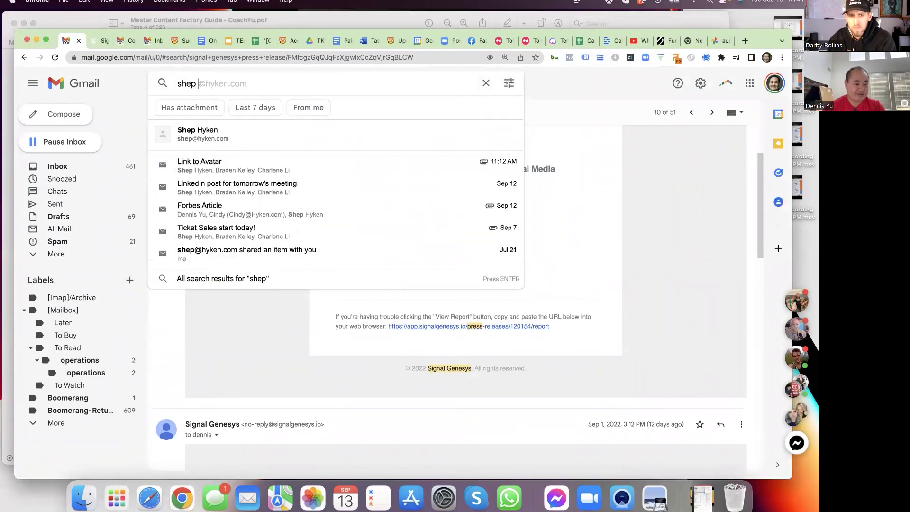
click(243, 165)
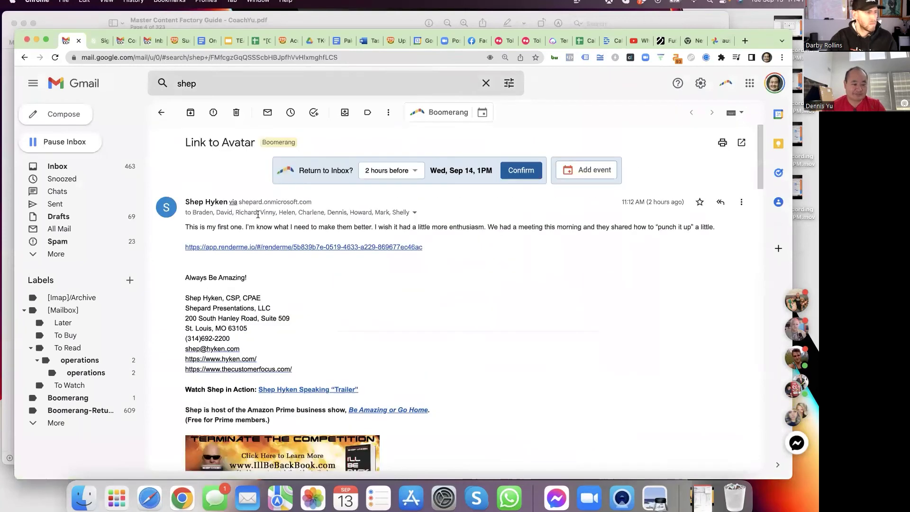
click(249, 247)
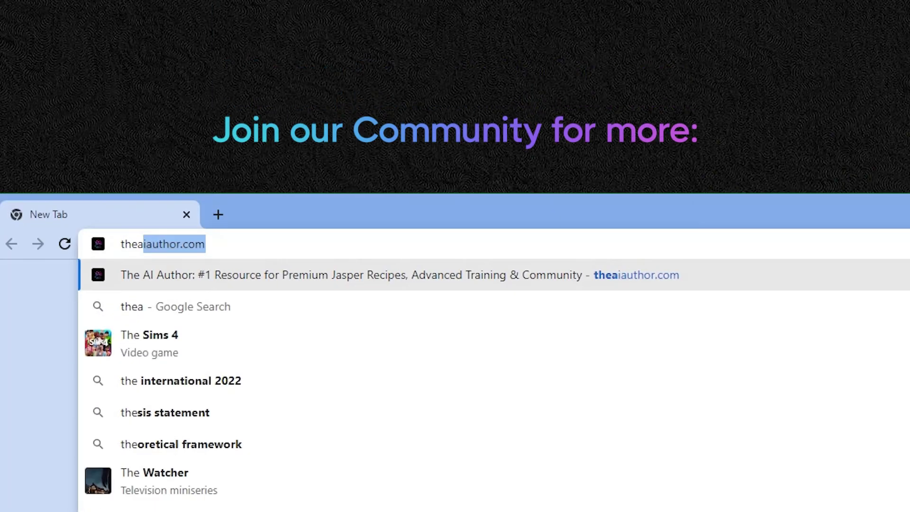
- Load theaiauthor.com in Chrome
text(r.com)
key(Return)
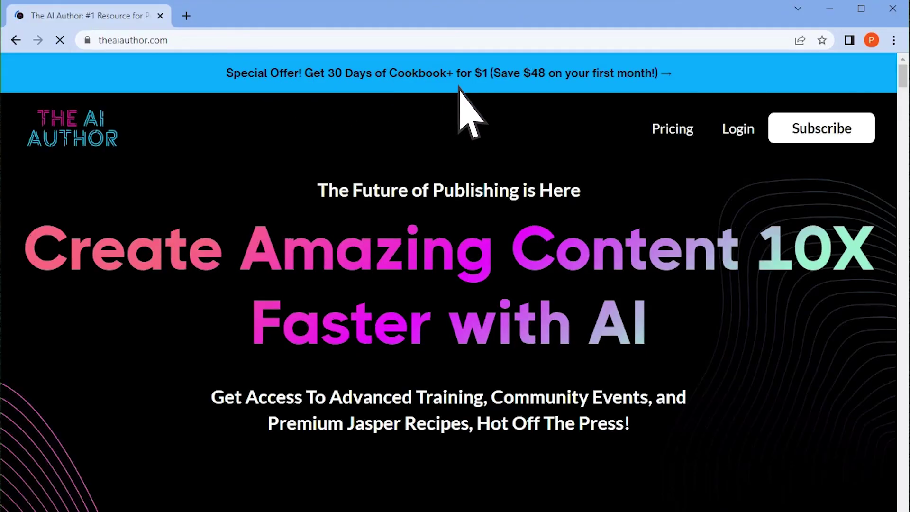